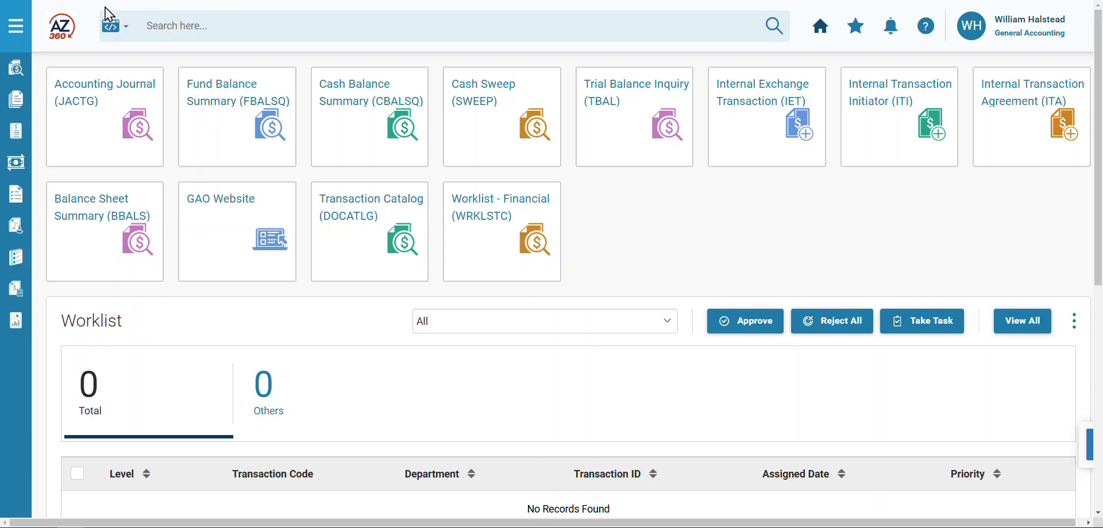
- Find the page code IETAT and open the Internal Exchange Transaction - Automated Transfer page
{"action": "left_click", "coordinate": [118, 29]}
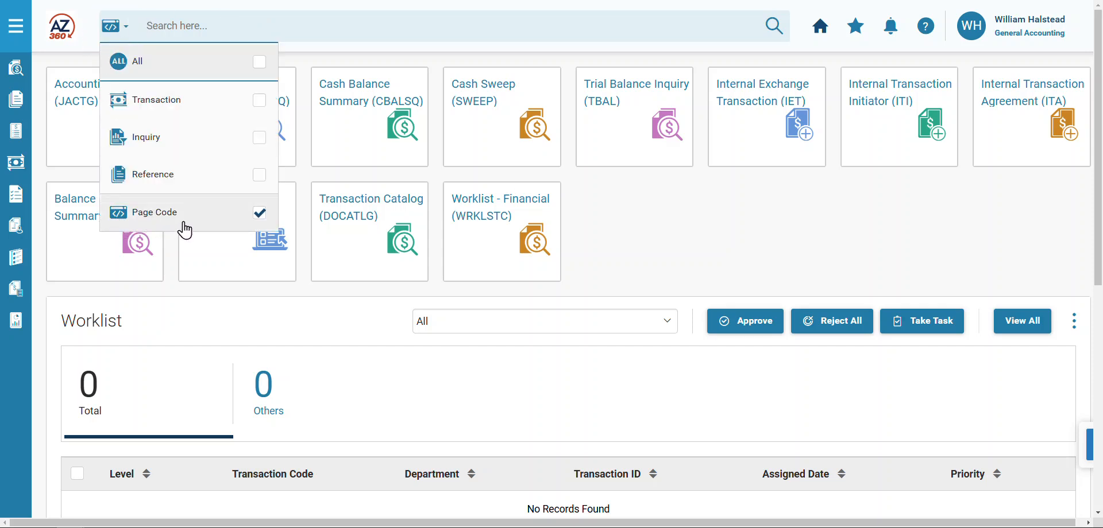
{"action": "left_click", "coordinate": [198, 24]}
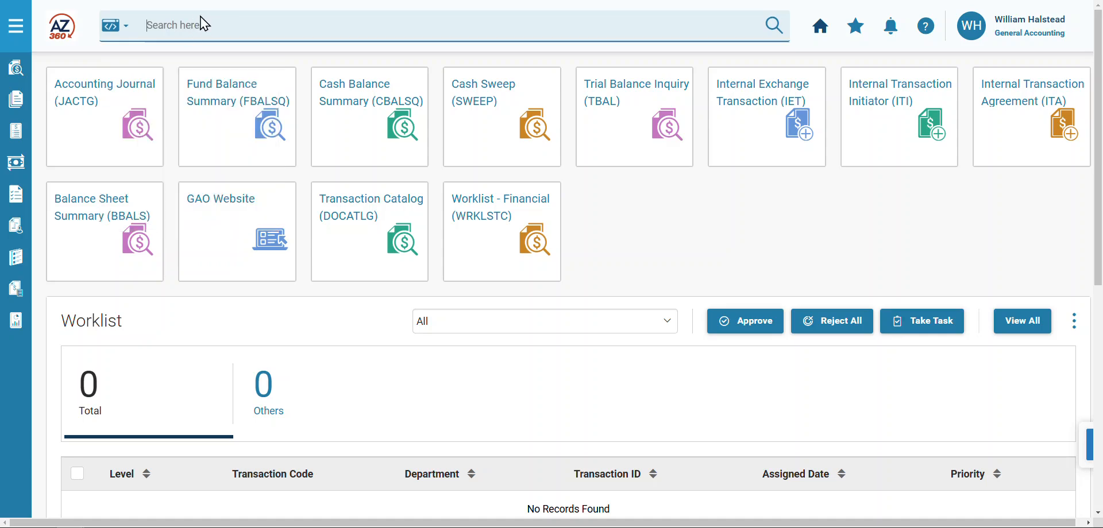
{"action": "type", "text": "IETAT"}
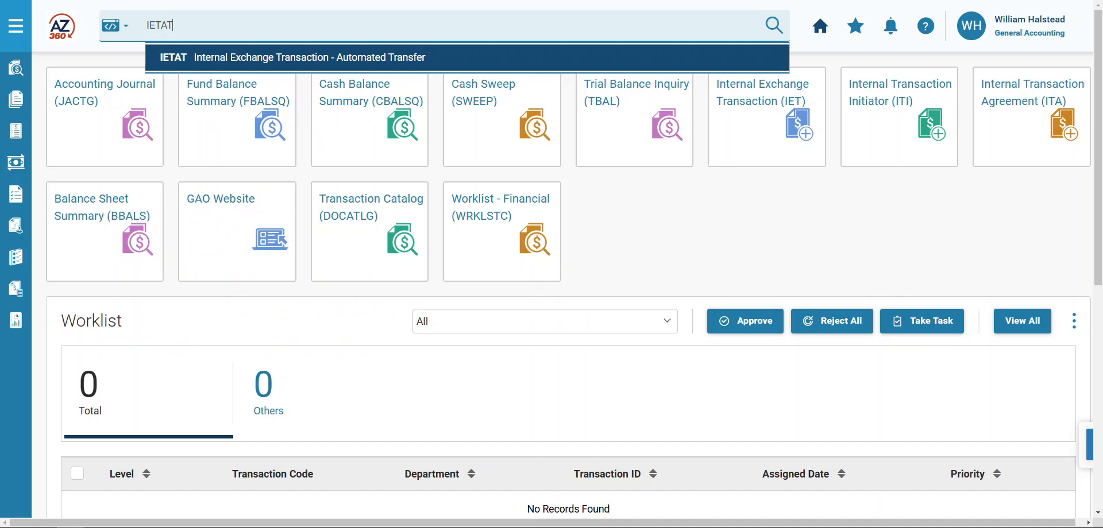
{"action": "left_click", "coordinate": [287, 70]}
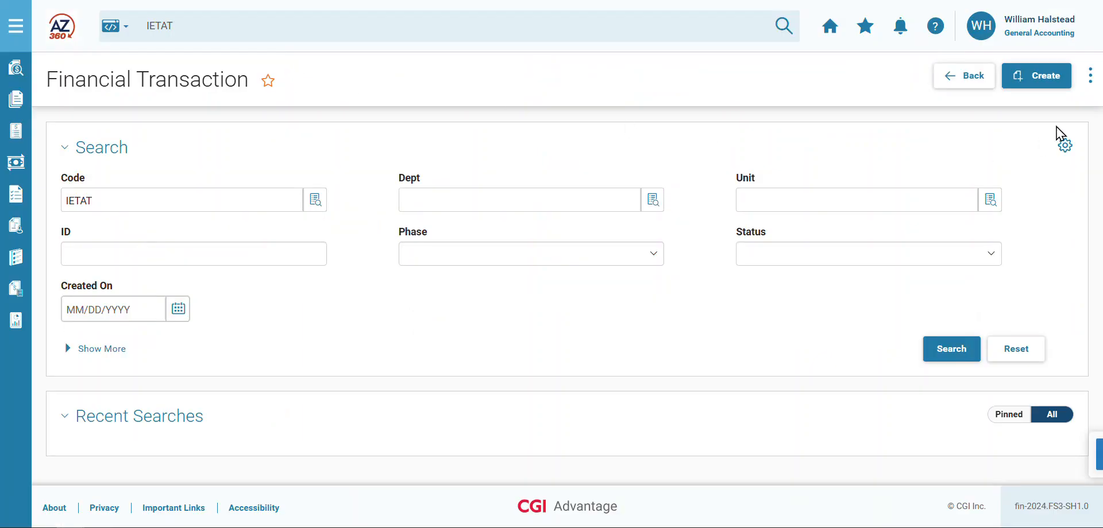
- Create a new IETAT transaction for department ADA with auto numbering
{"action": "left_click", "coordinate": [1044, 89]}
{"action": "left_click", "coordinate": [432, 183]}
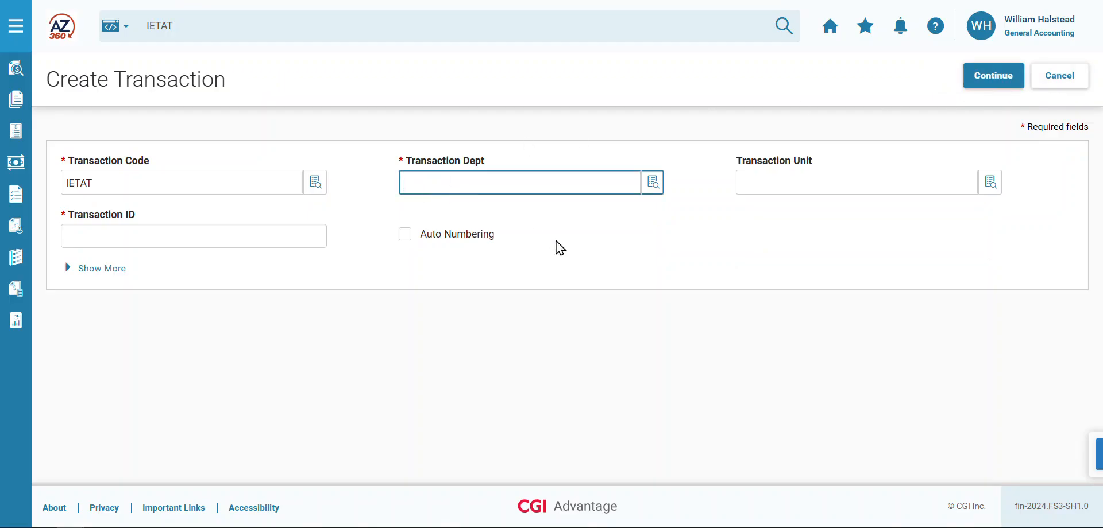
{"action": "type", "text": "ADA"}
{"action": "left_click", "coordinate": [406, 235]}
{"action": "left_click", "coordinate": [969, 80]}
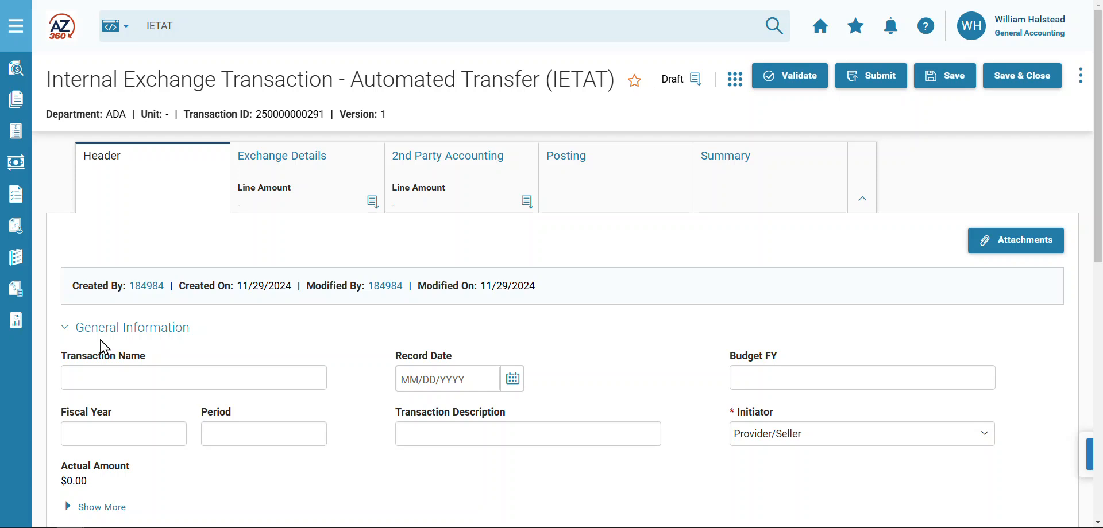
{"action": "left_click_drag", "start_coordinate": [735, 413], "coordinate": [775, 413]}
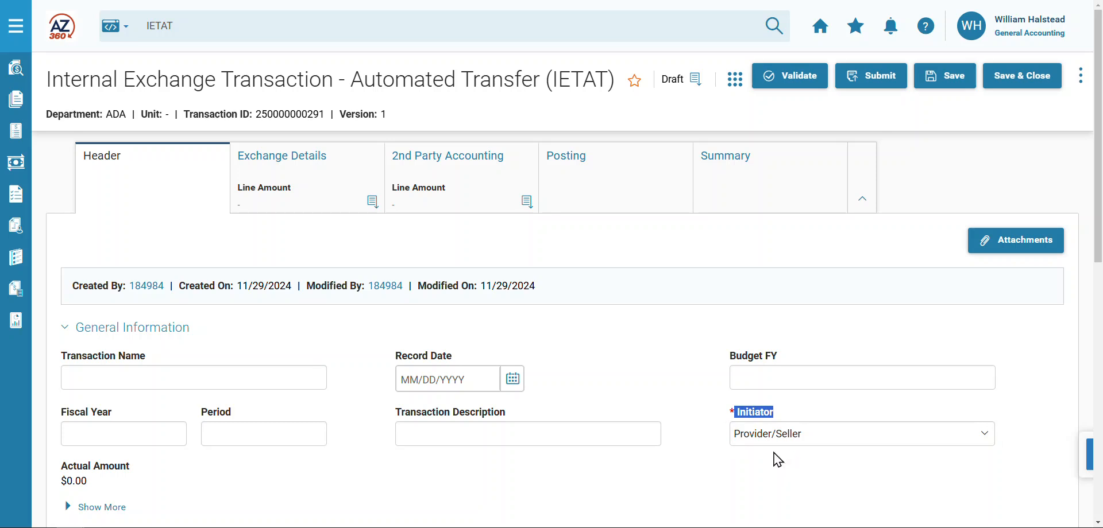
- Add an Exchange Details line with a line amount of 300
{"action": "left_click", "coordinate": [331, 190]}
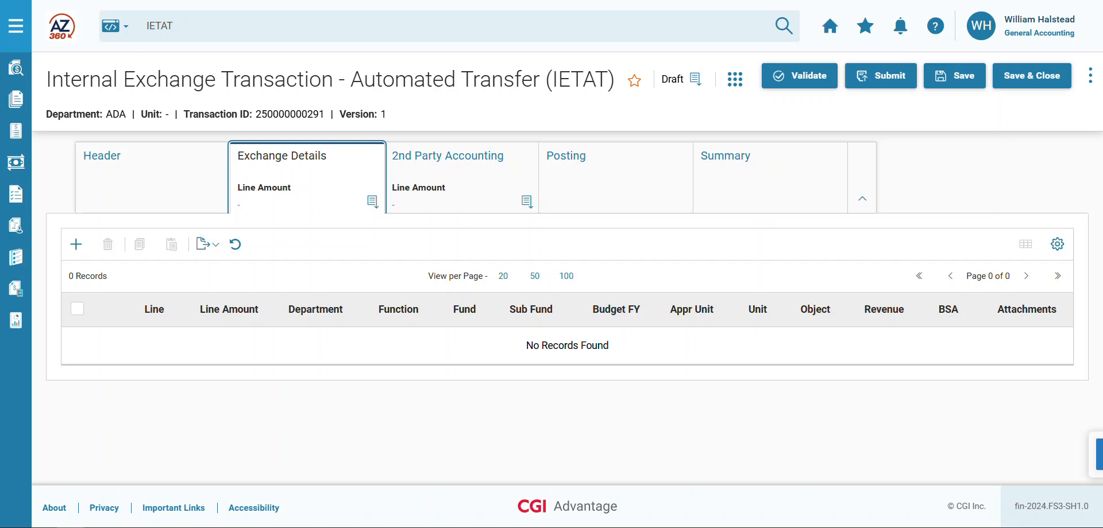
{"action": "left_click", "coordinate": [77, 244]}
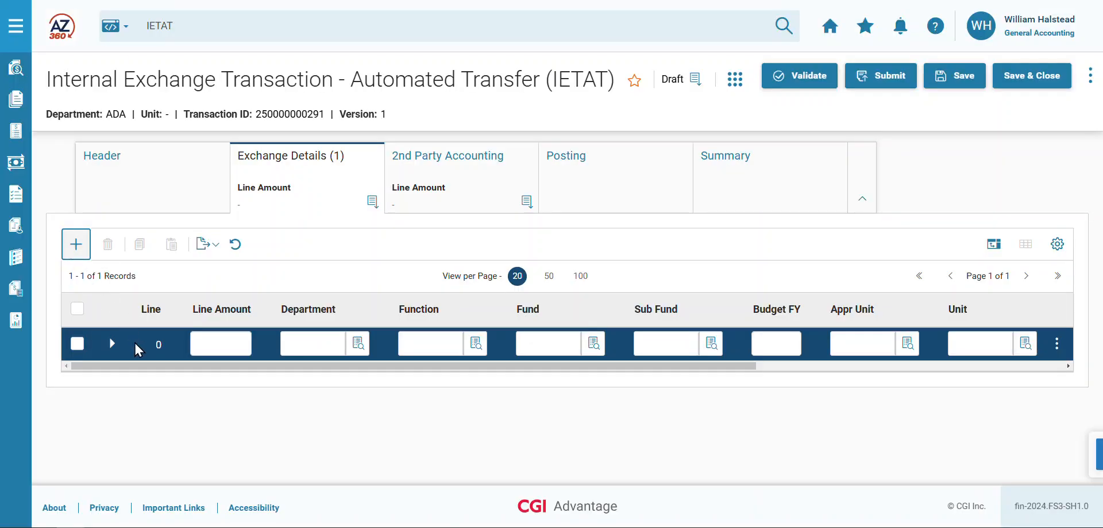
{"action": "left_click", "coordinate": [214, 345]}
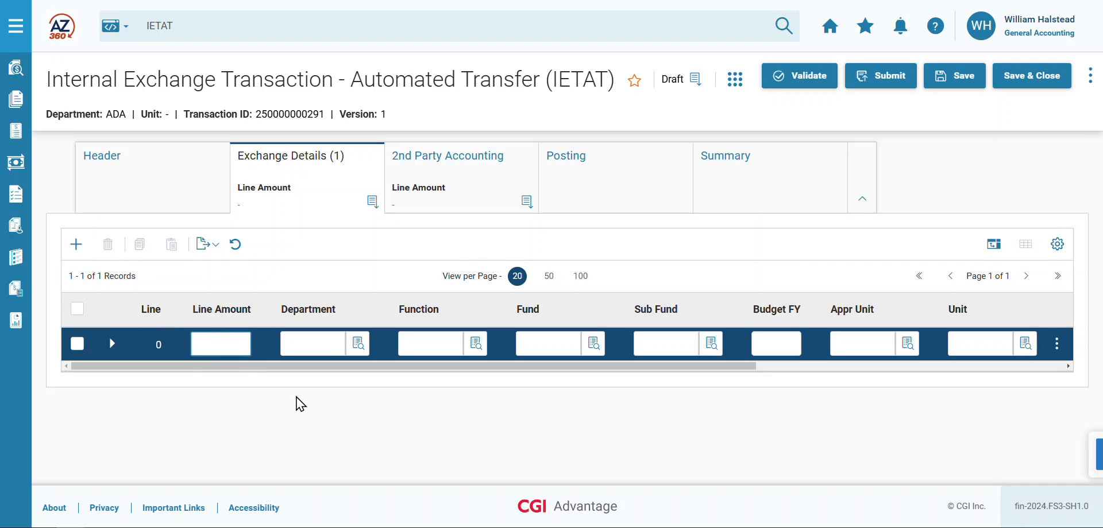
{"action": "type", "text": "300"}
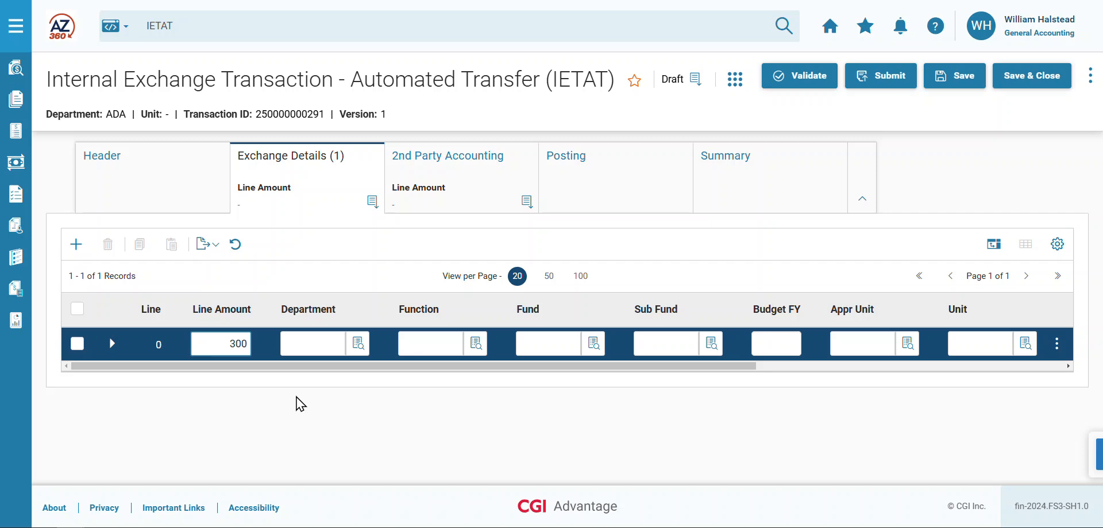
- Expand the exchange line's details and set its event type to INZ3
{"action": "left_click", "coordinate": [111, 345]}
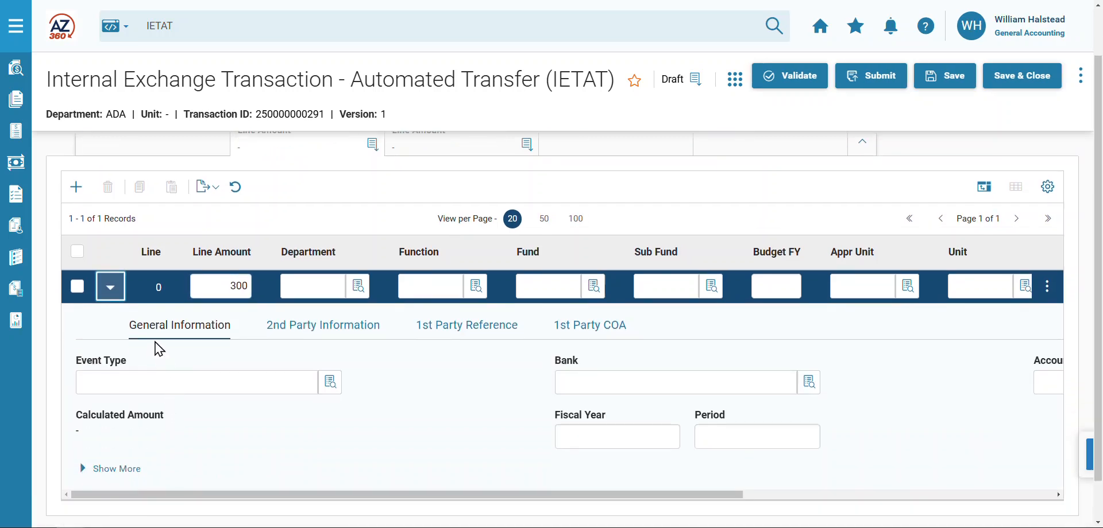
{"action": "left_click", "coordinate": [120, 385]}
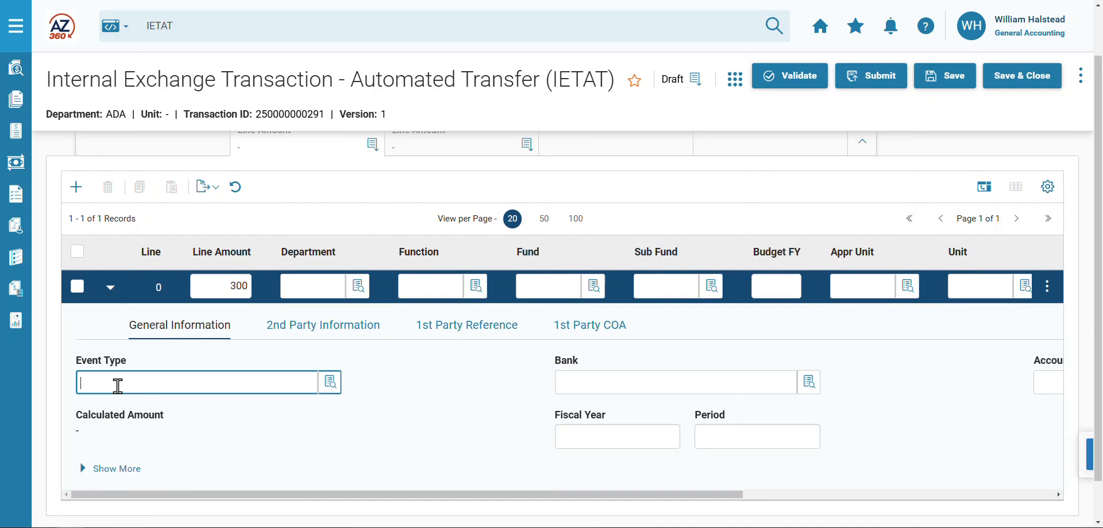
{"action": "type", "text": "INZ3"}
- Set the exchange line's accounting template to RECORDSTORAGE
{"action": "left_click_drag", "start_coordinate": [509, 495], "coordinate": [794, 494]}
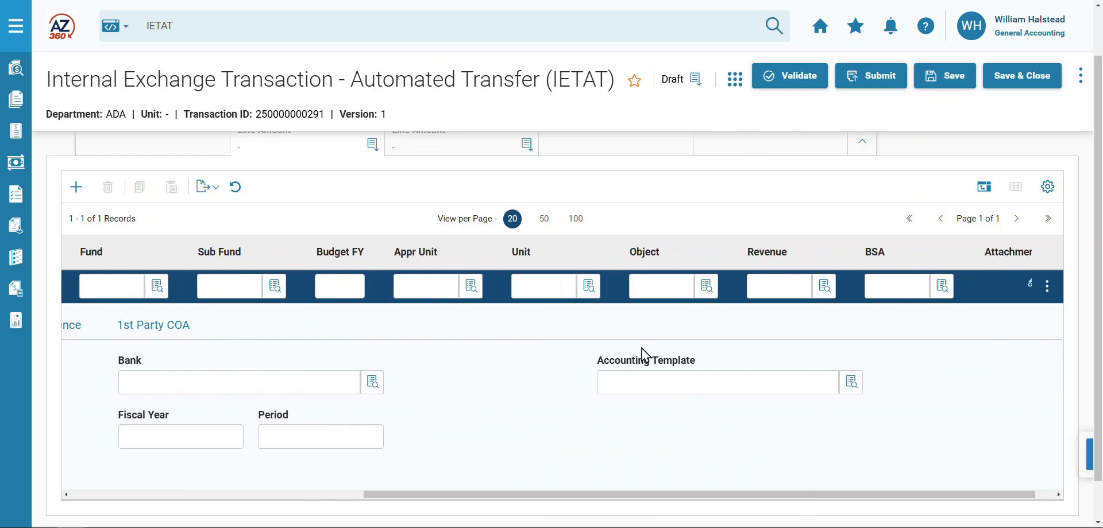
{"action": "left_click", "coordinate": [627, 380]}
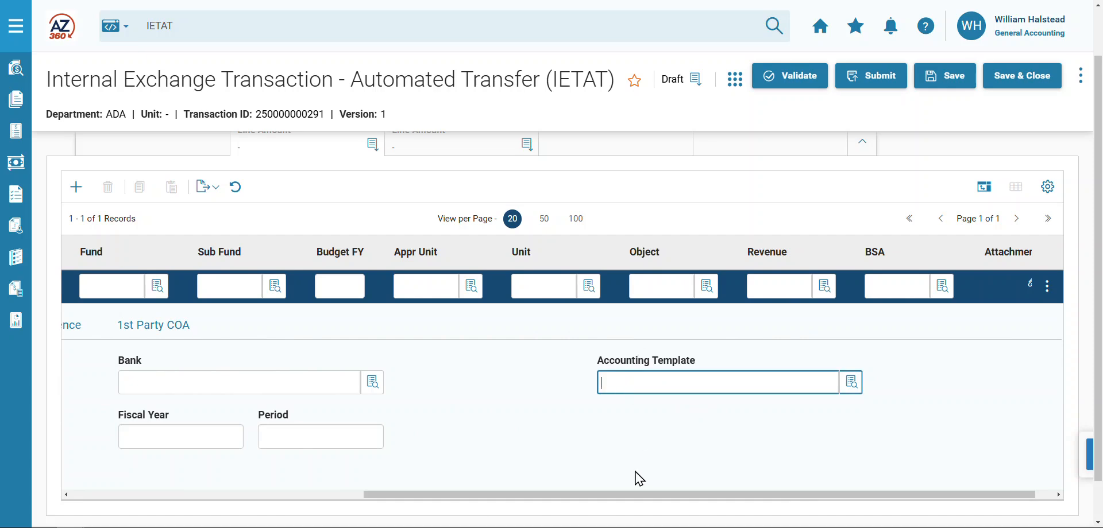
{"action": "type", "text": "R"}
{"action": "type", "text": "W"}
{"action": "key", "text": "BackSpace"}
{"action": "type", "text": "ECORDSTORAGE"}
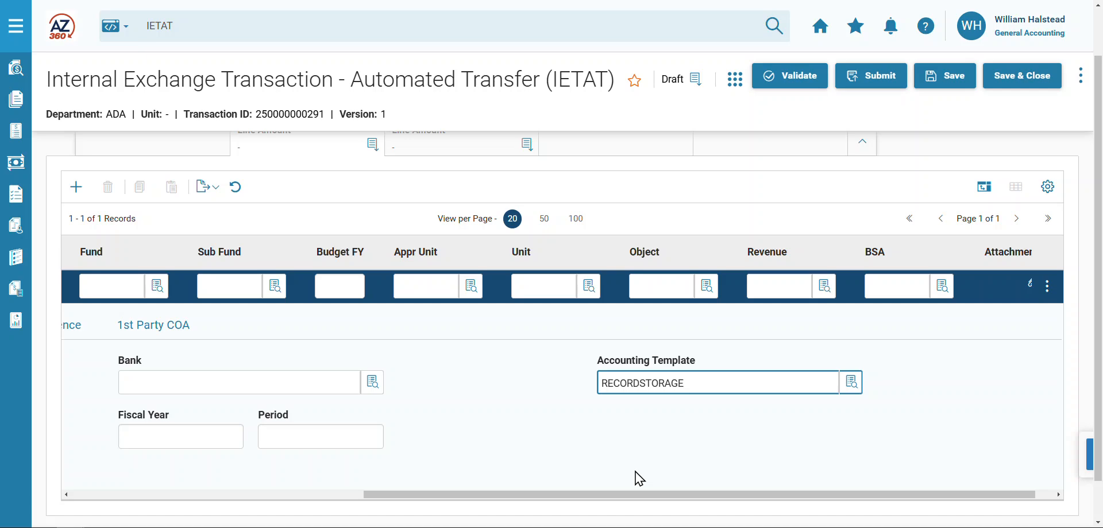
- Add a 2nd Party Accounting line with a line amount of 300 and department ADA
{"action": "scroll", "coordinate": [520, 344], "scroll_direction": "up", "scroll_amount": 1}
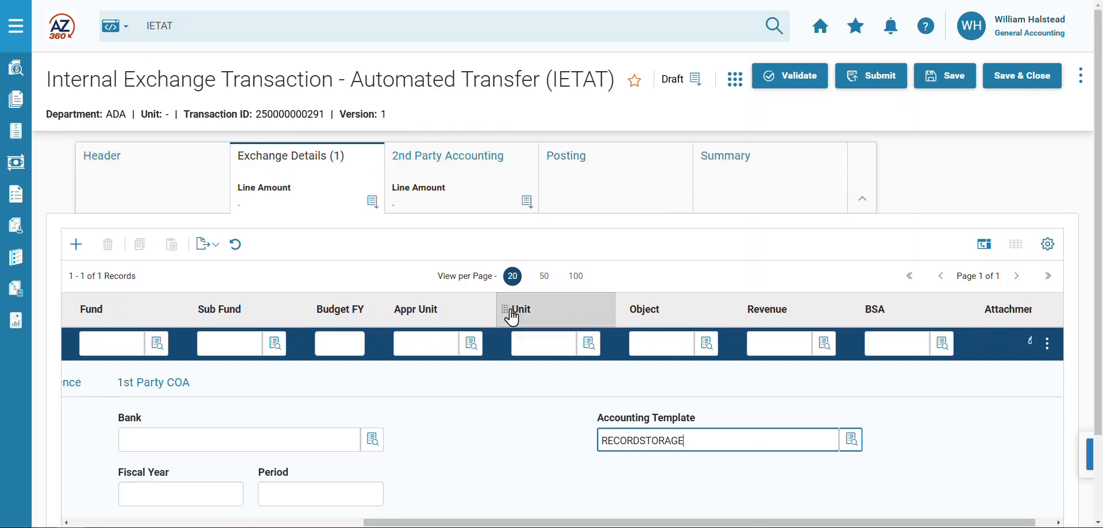
{"action": "left_click", "coordinate": [481, 177]}
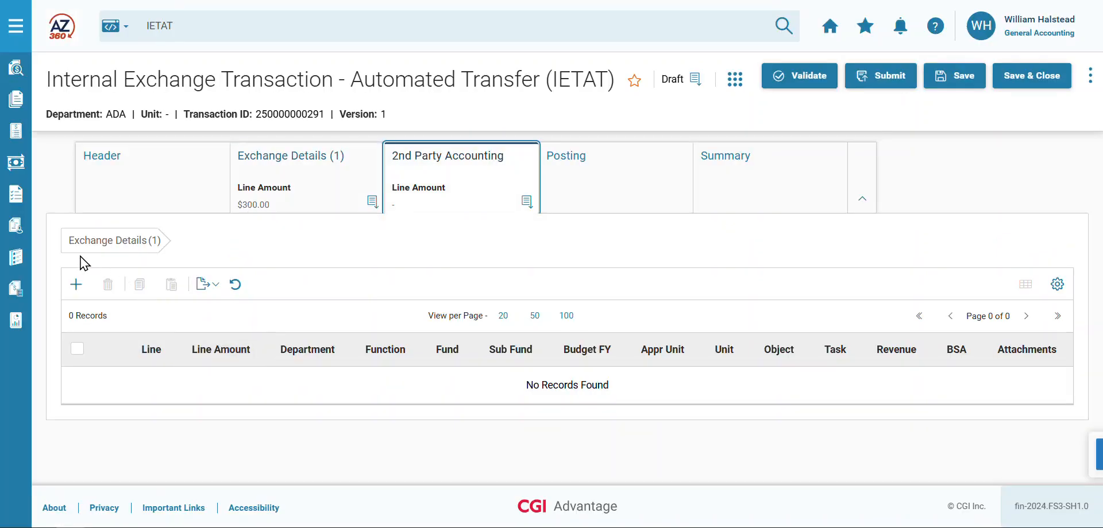
{"action": "left_click", "coordinate": [76, 286]}
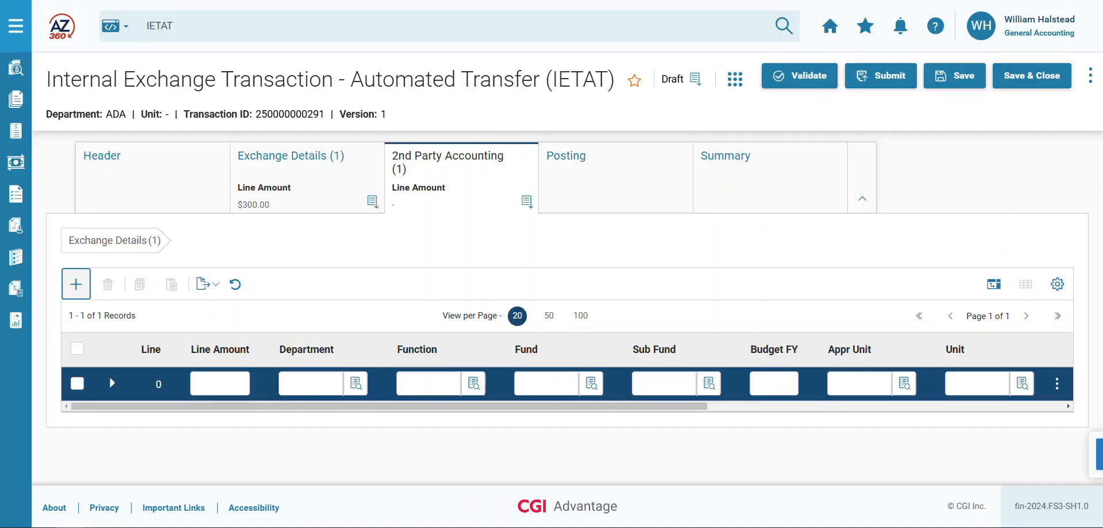
{"action": "left_click", "coordinate": [221, 383]}
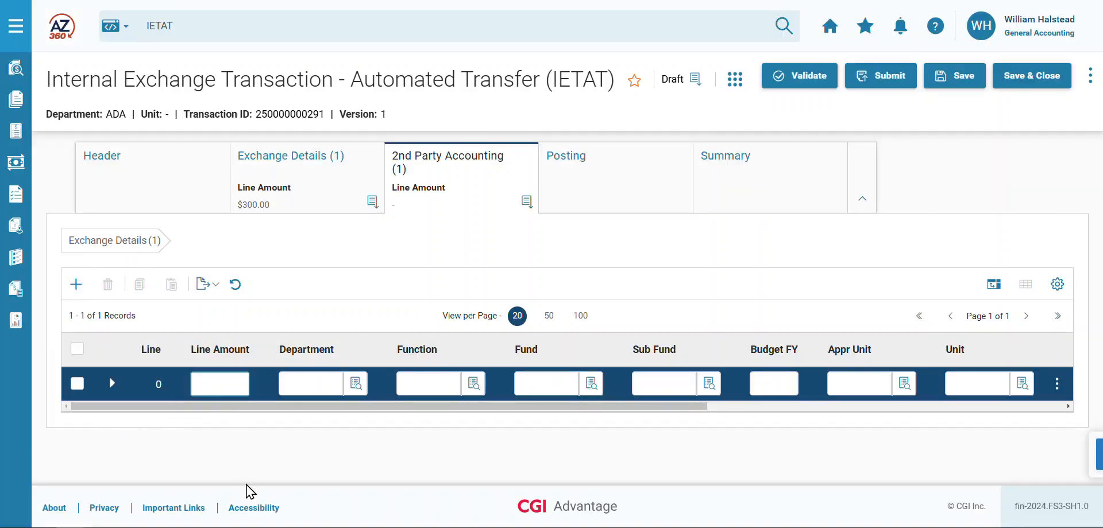
{"action": "type", "text": "300"}
{"action": "key", "text": "Tab"}
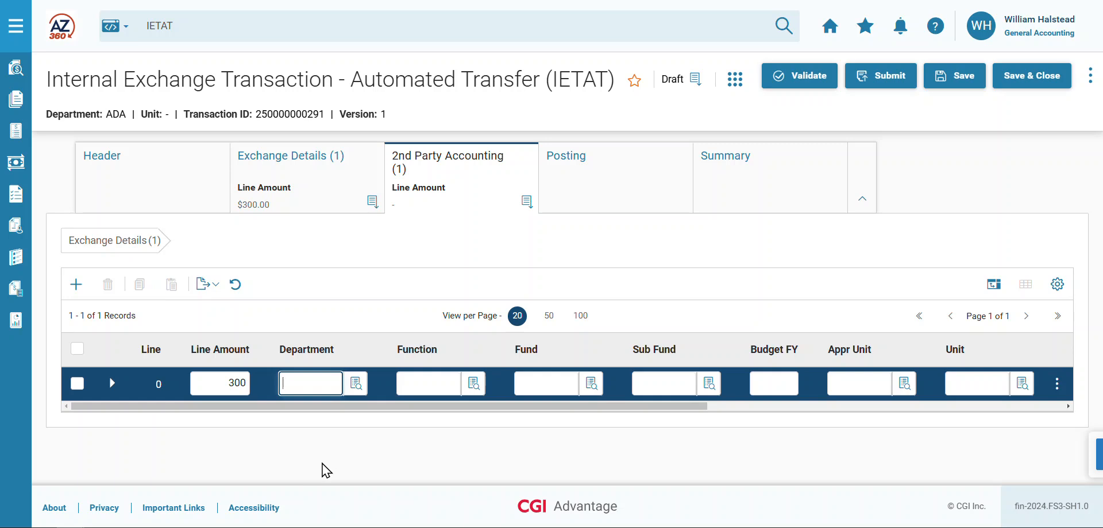
{"action": "type", "text": "ADA"}
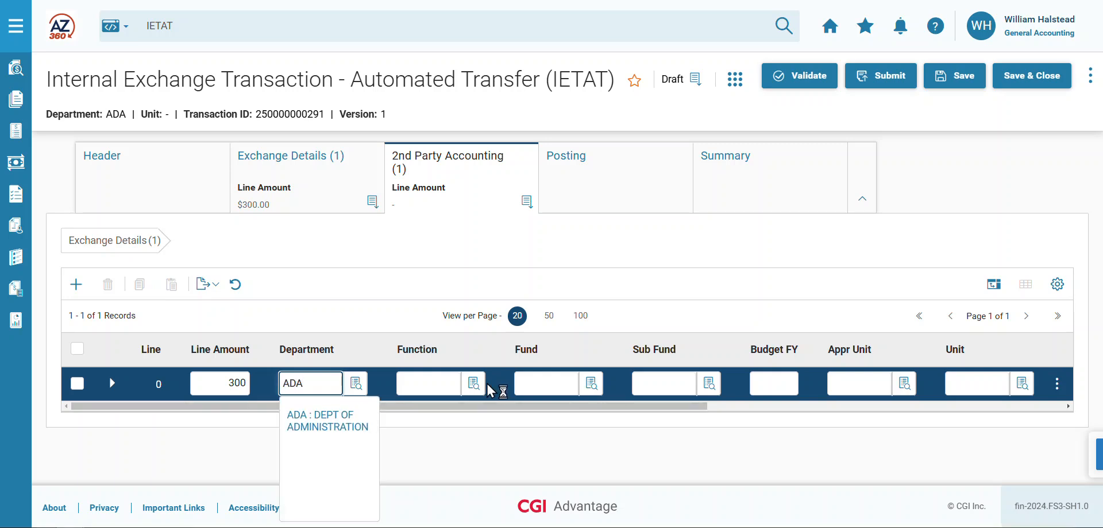
- Set the function of the 2nd Party Accounting line to ALLO5A
{"action": "left_click", "coordinate": [427, 382]}
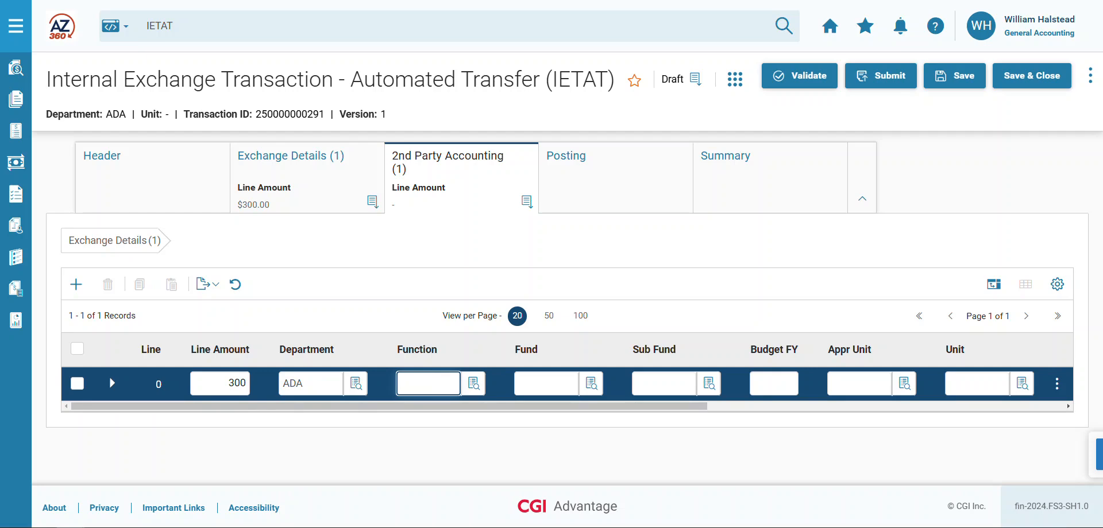
{"action": "type", "text": "ALLO149"}
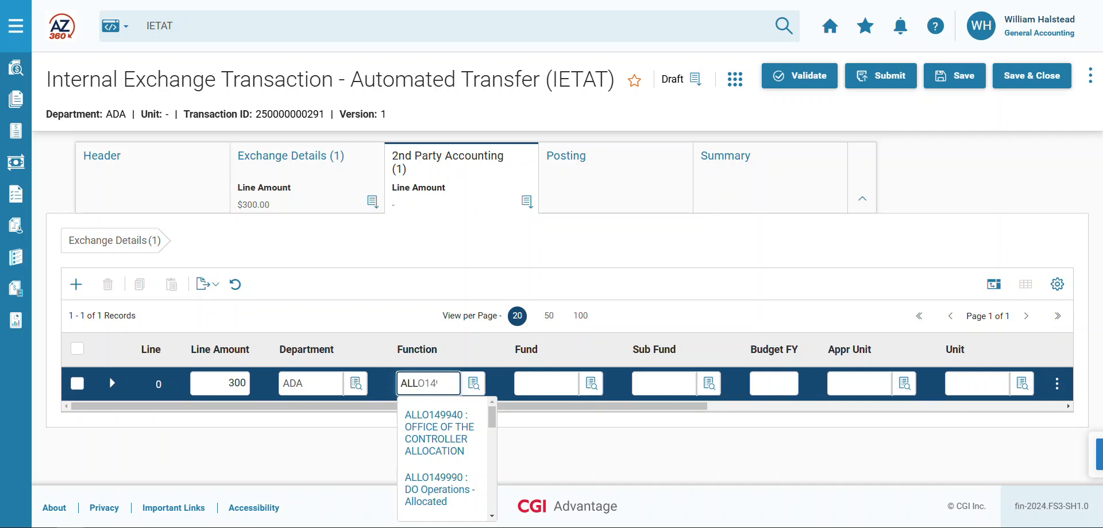
{"action": "key", "text": "BackSpace"}
{"action": "key", "text": "BackSpace"}
{"action": "key", "text": "BackSpace"}
{"action": "type", "text": "5A"}
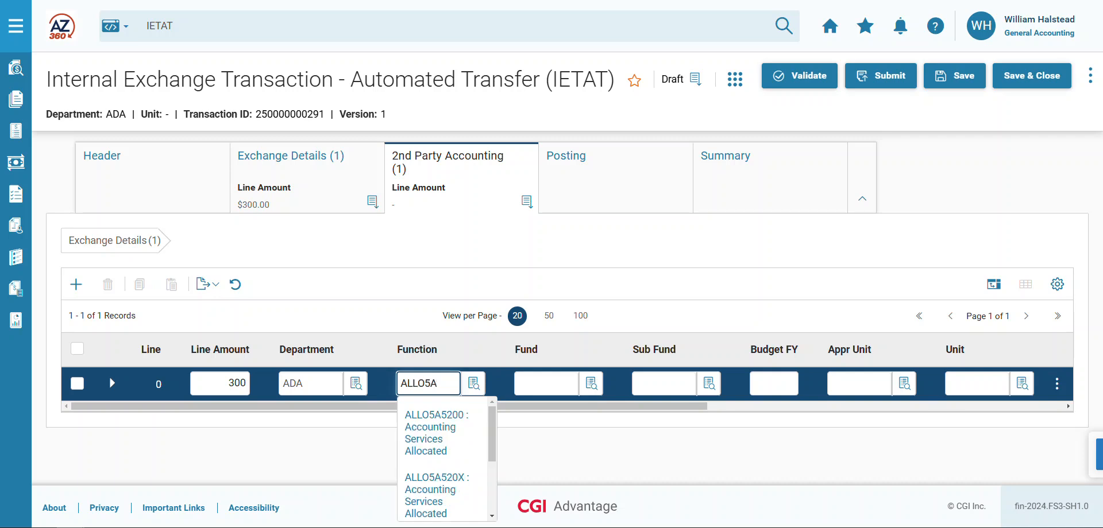
{"action": "type", "text": "5200"}
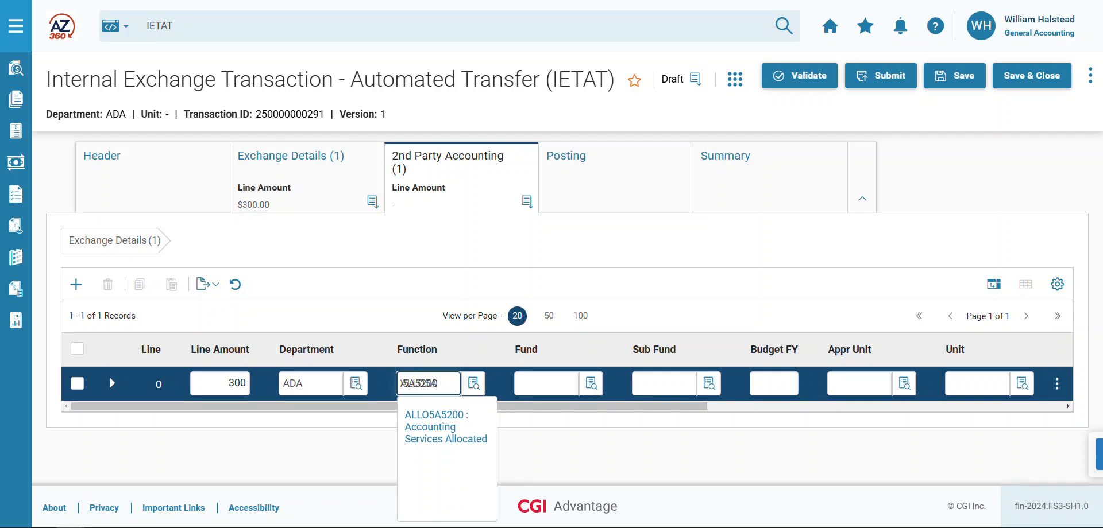
{"action": "left_click", "coordinate": [743, 458]}
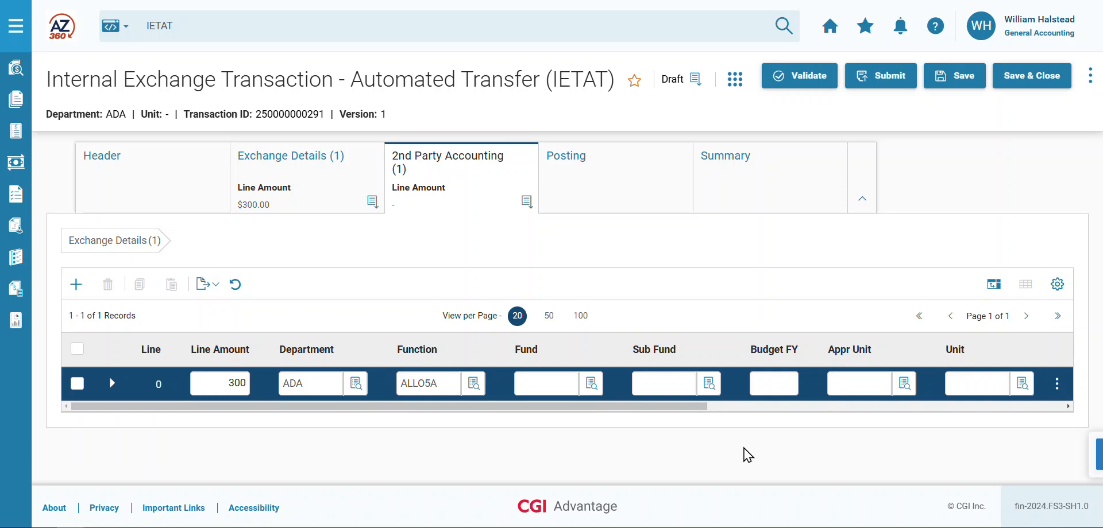
- Set the 2nd Party Accounting line's object to 7229 and validate the transaction
{"action": "left_click_drag", "start_coordinate": [667, 407], "coordinate": [963, 431]}
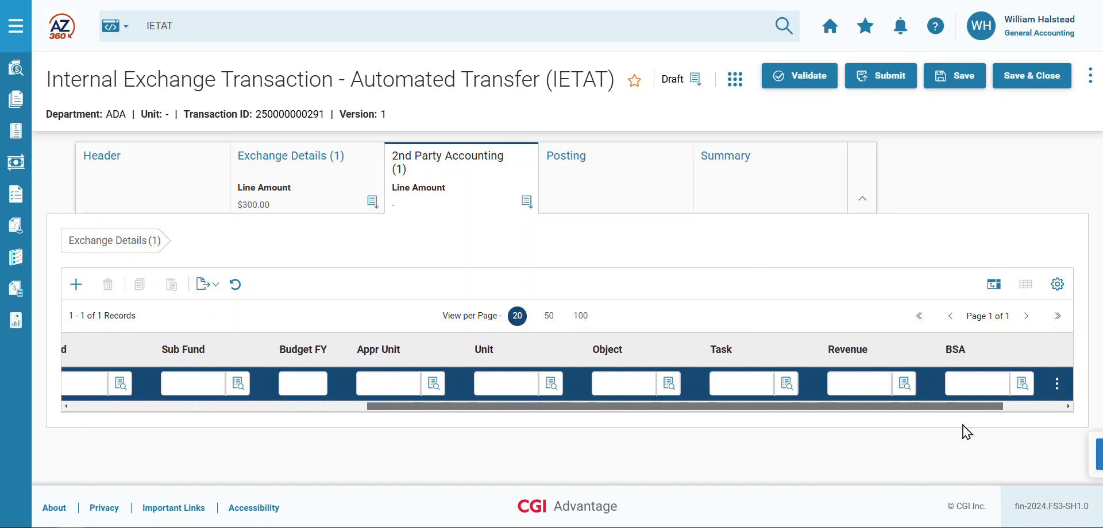
{"action": "left_click", "coordinate": [631, 384]}
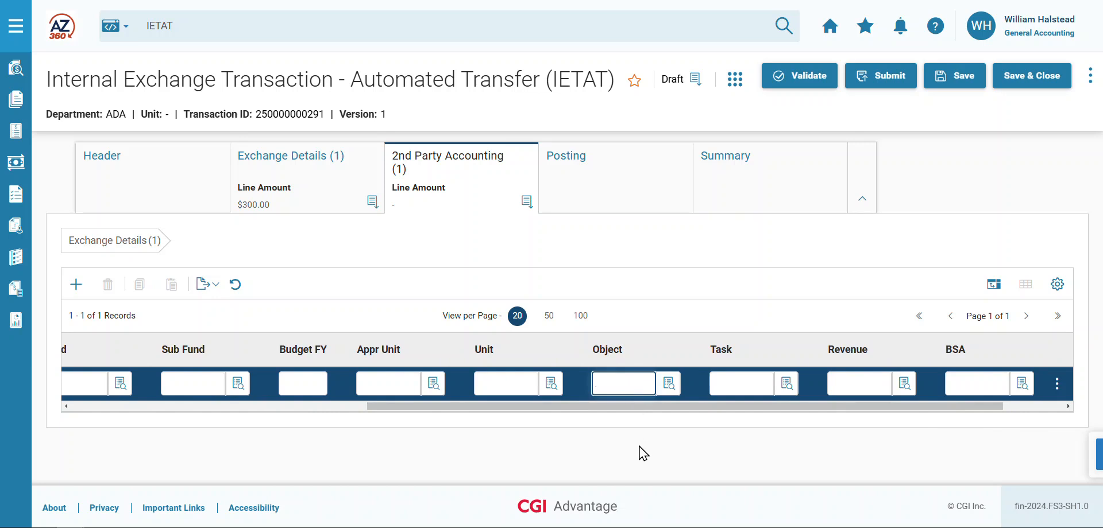
{"action": "type", "text": "7229"}
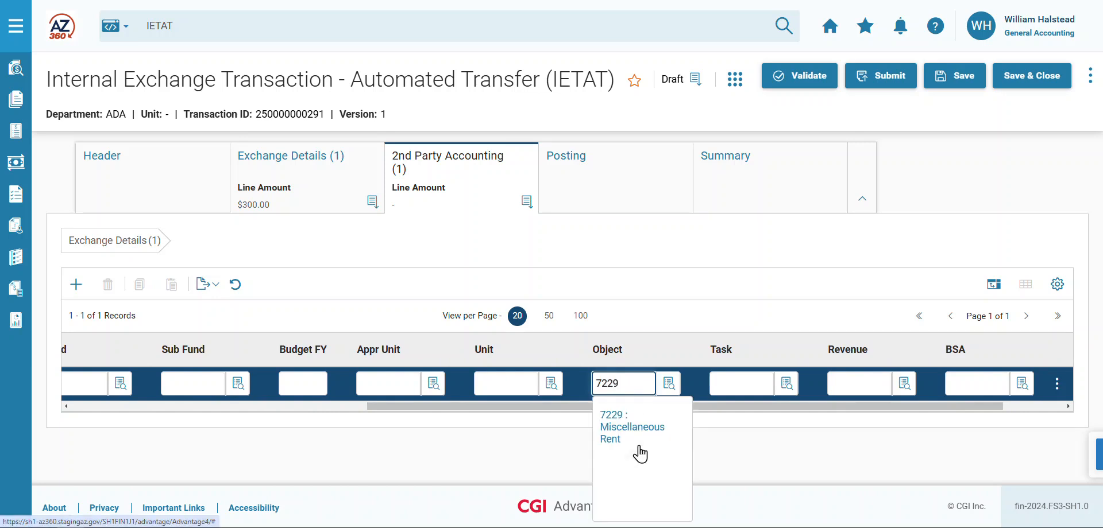
{"action": "left_click", "coordinate": [825, 86]}
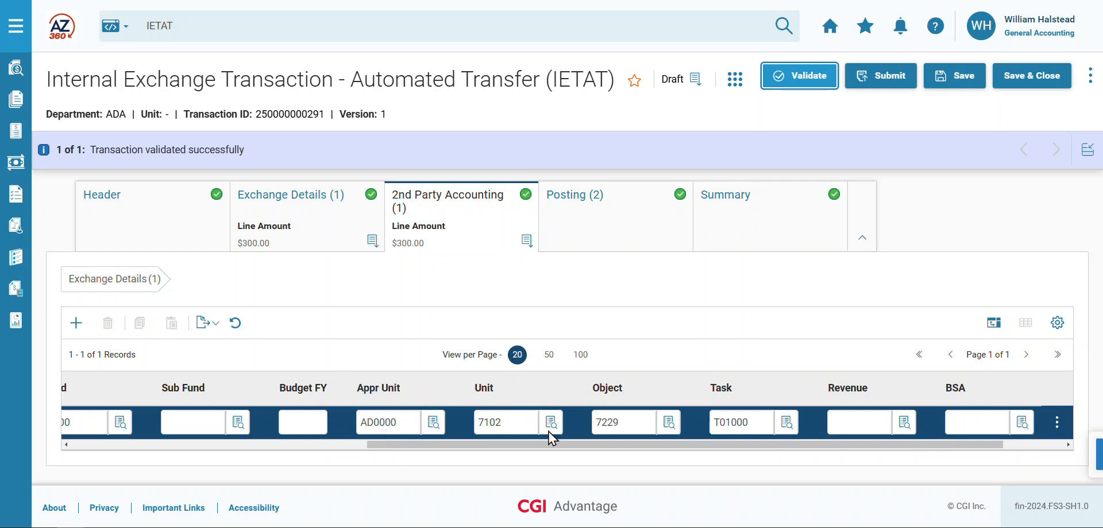
- Review the accounting elements filled in on the 2nd Party Accounting and Exchange Details lines, including the exchange line's accounting template and revenue
{"action": "scroll", "coordinate": [629, 454], "scroll_direction": "left", "scroll_amount": 2}
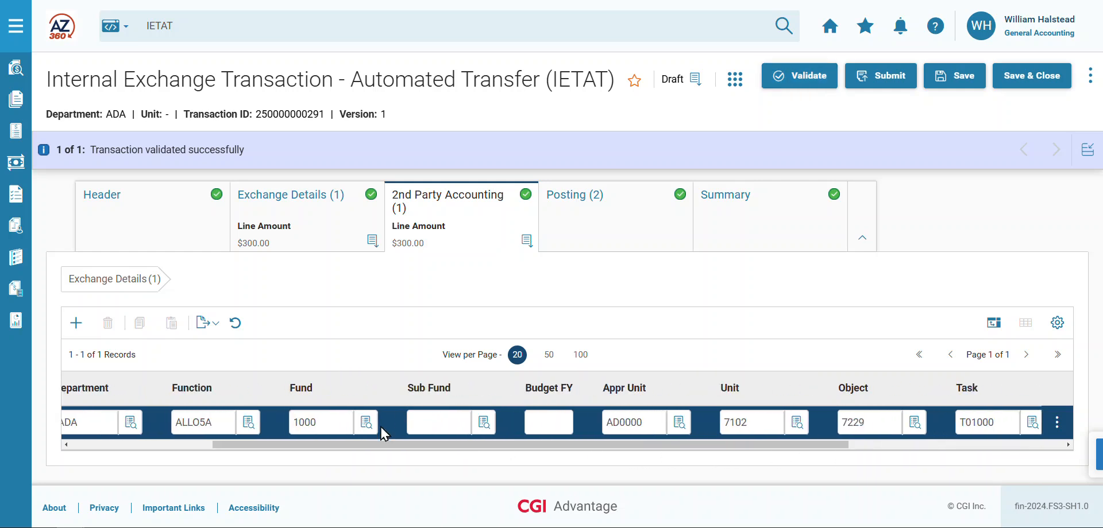
{"action": "left_click", "coordinate": [294, 211]}
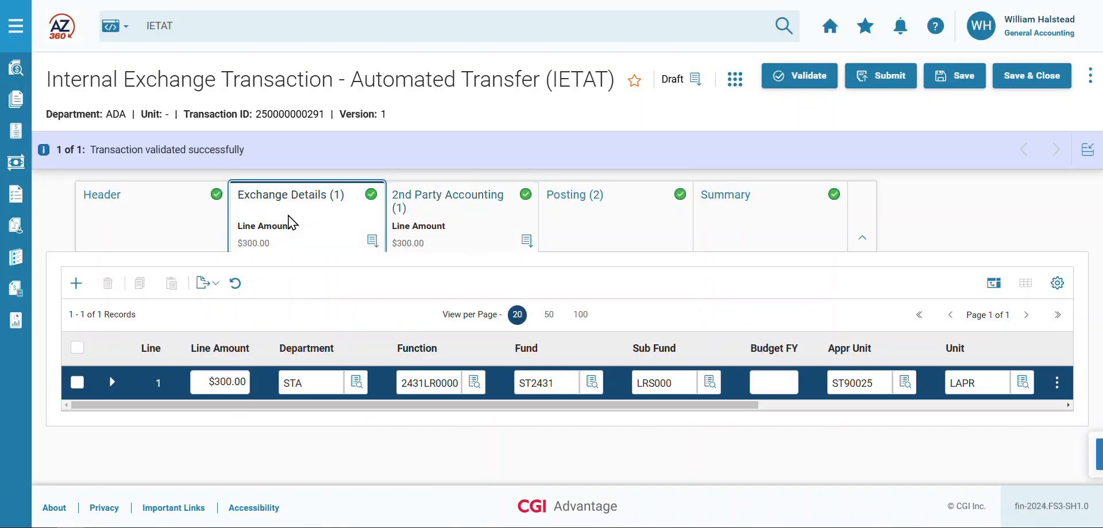
{"action": "left_click", "coordinate": [298, 381]}
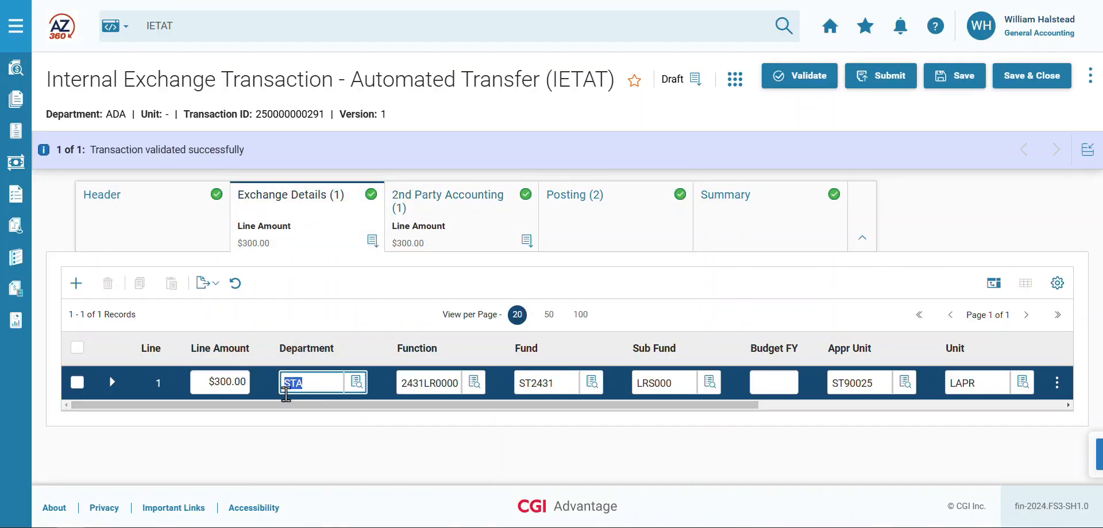
{"action": "left_click", "coordinate": [457, 382]}
{"action": "left_click", "coordinate": [543, 382]}
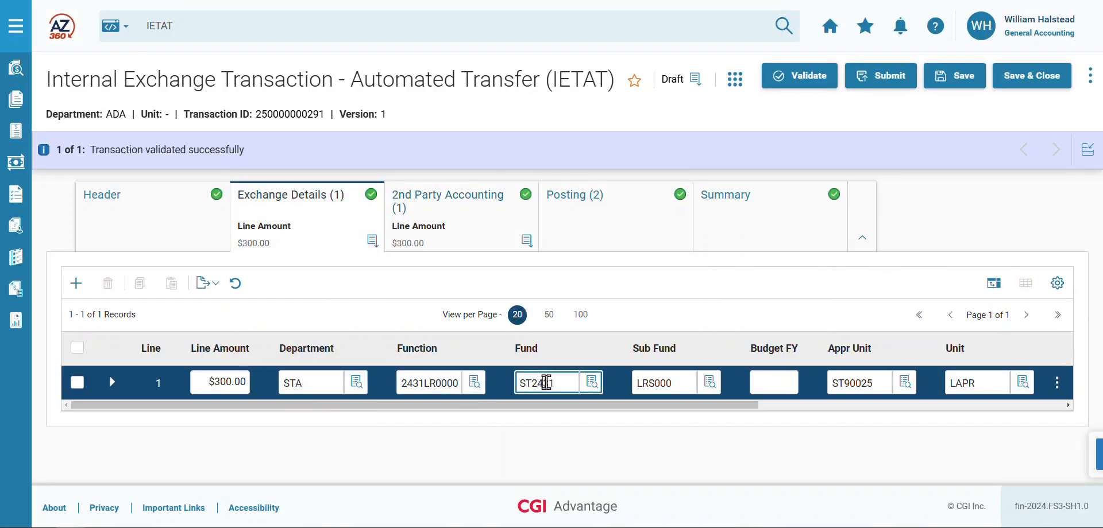
{"action": "left_click", "coordinate": [658, 383]}
{"action": "left_click", "coordinate": [867, 383]}
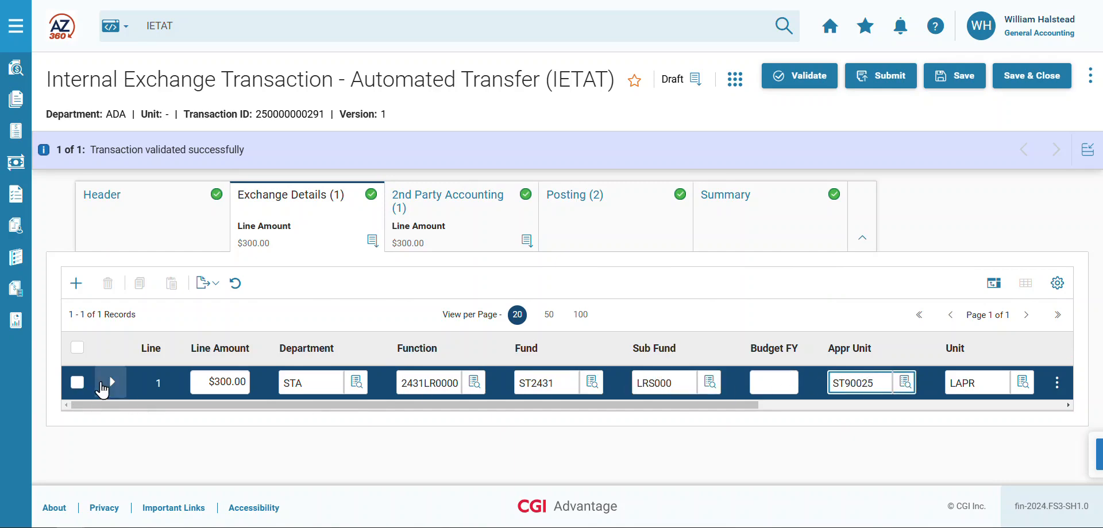
{"action": "left_click", "coordinate": [111, 383]}
{"action": "left_click_drag", "start_coordinate": [274, 522], "coordinate": [583, 522]}
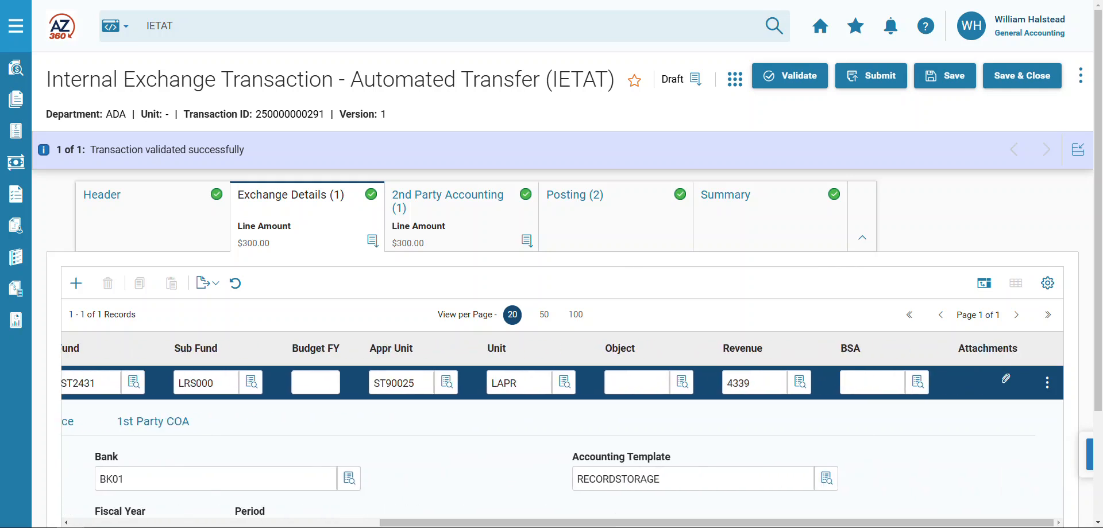
{"action": "scroll", "coordinate": [613, 451], "scroll_direction": "down", "scroll_amount": 1}
{"action": "left_click", "coordinate": [652, 421]}
{"action": "double_click", "coordinate": [651, 422]}
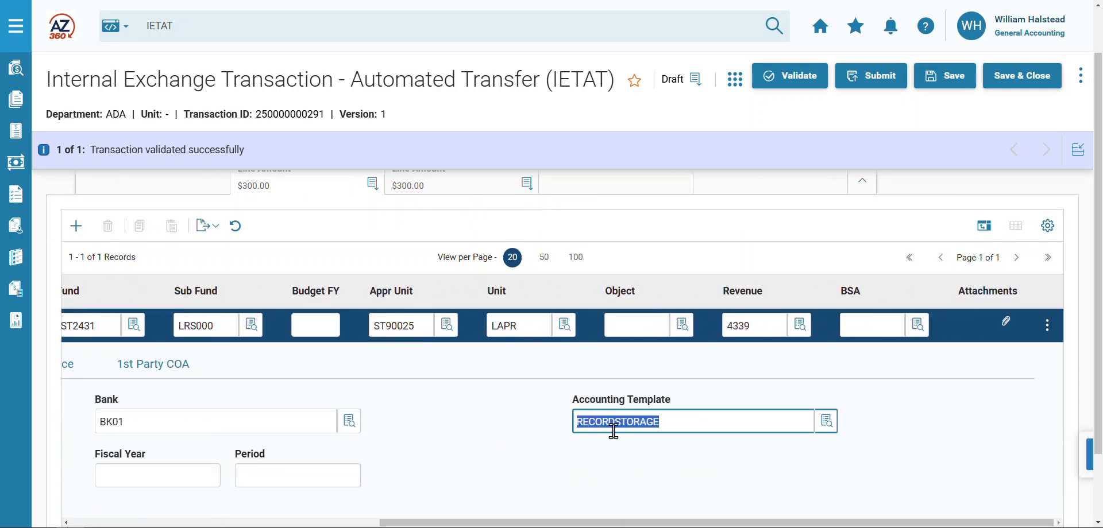
{"action": "left_click", "coordinate": [612, 485]}
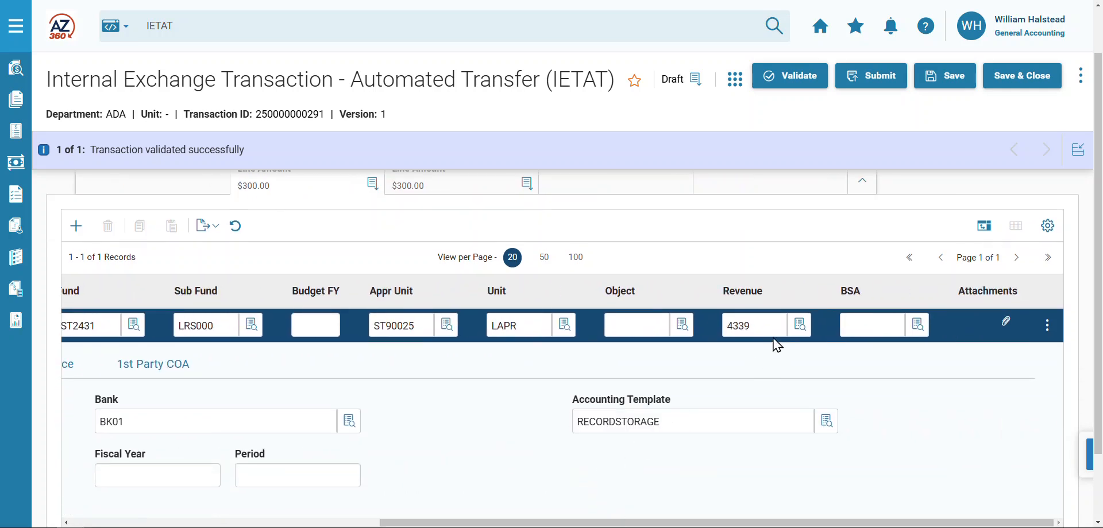
- Submit the validated internal exchange transaction
{"action": "left_click", "coordinate": [884, 90]}
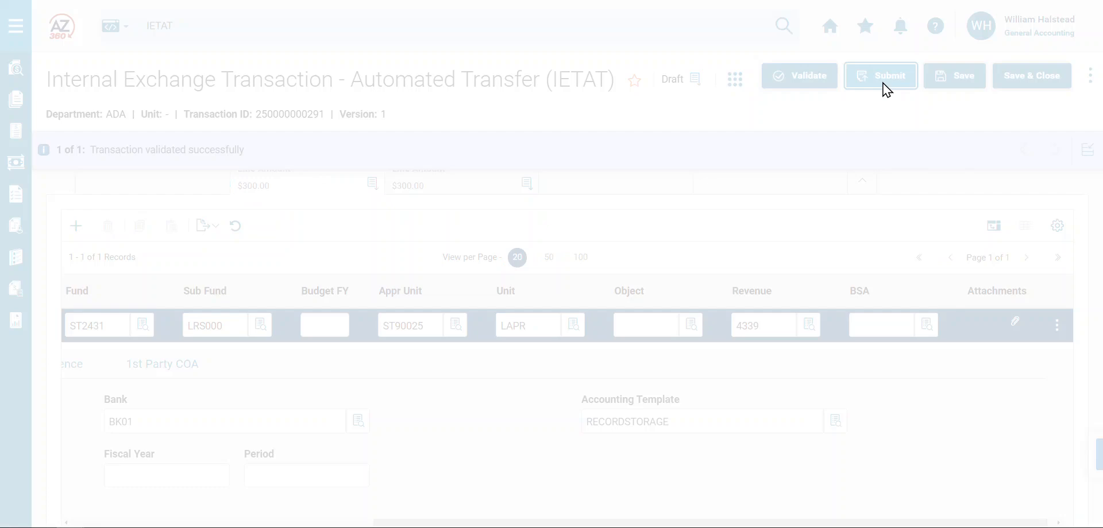